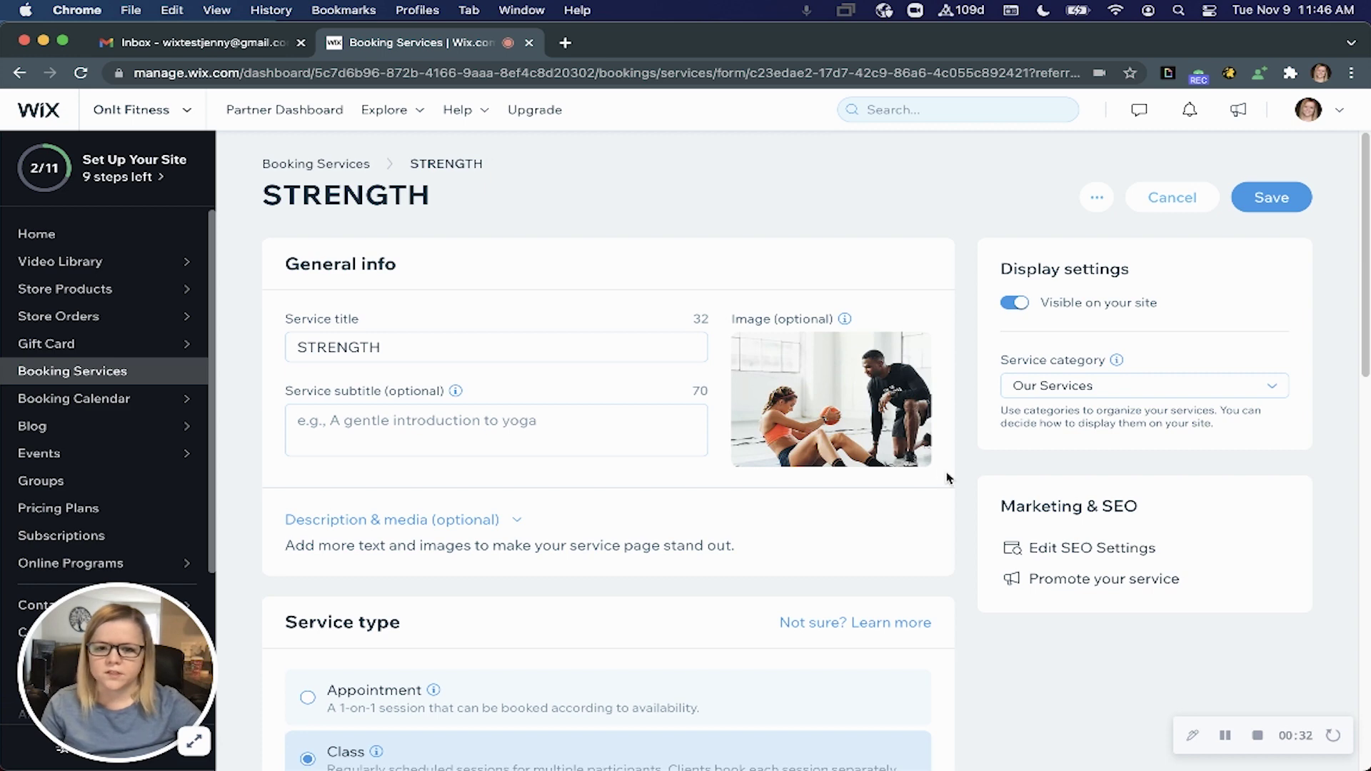
Add Zoom as the STRENGTH service's video conferencing and start connecting a Zoom account.
{"action": "scroll", "coordinate": [950, 504], "scroll_direction": "down", "scroll_amount": 5}
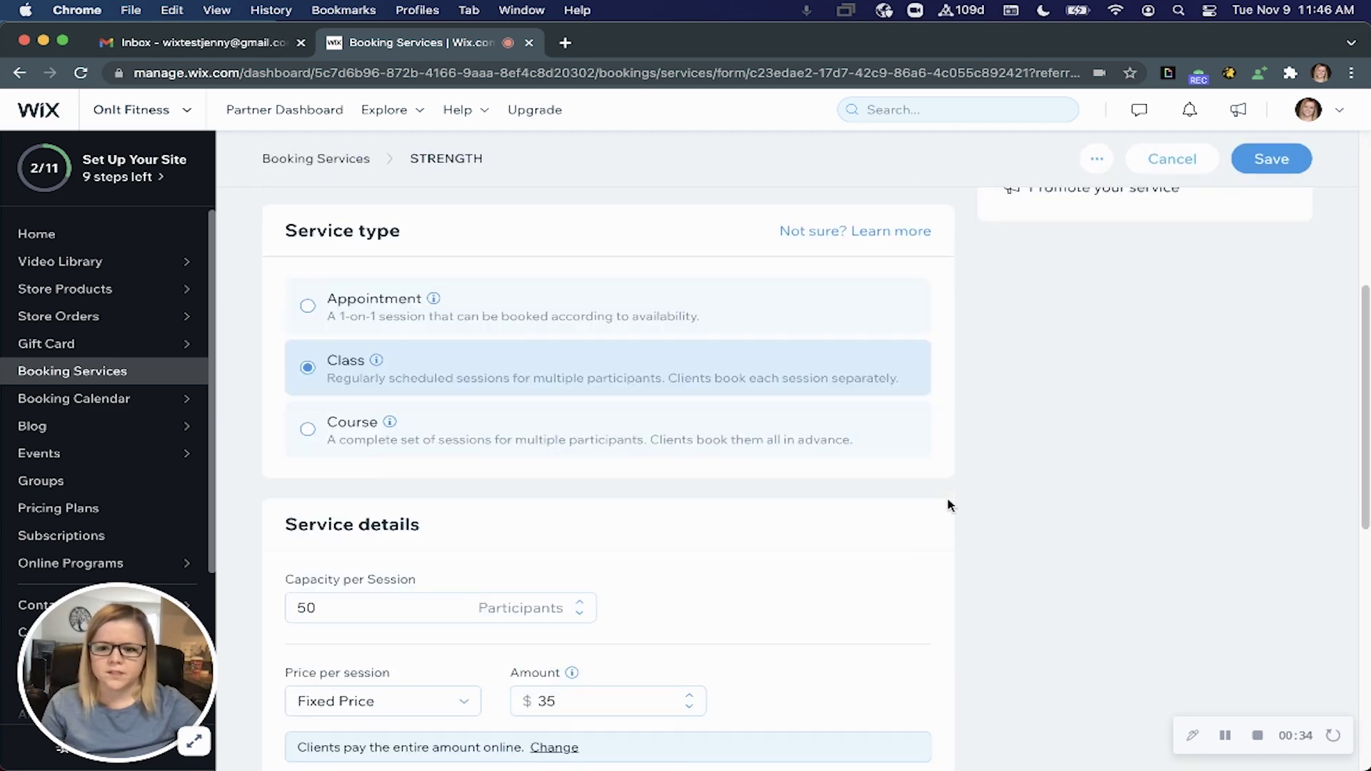
{"action": "scroll", "coordinate": [950, 504], "scroll_direction": "down", "scroll_amount": 5}
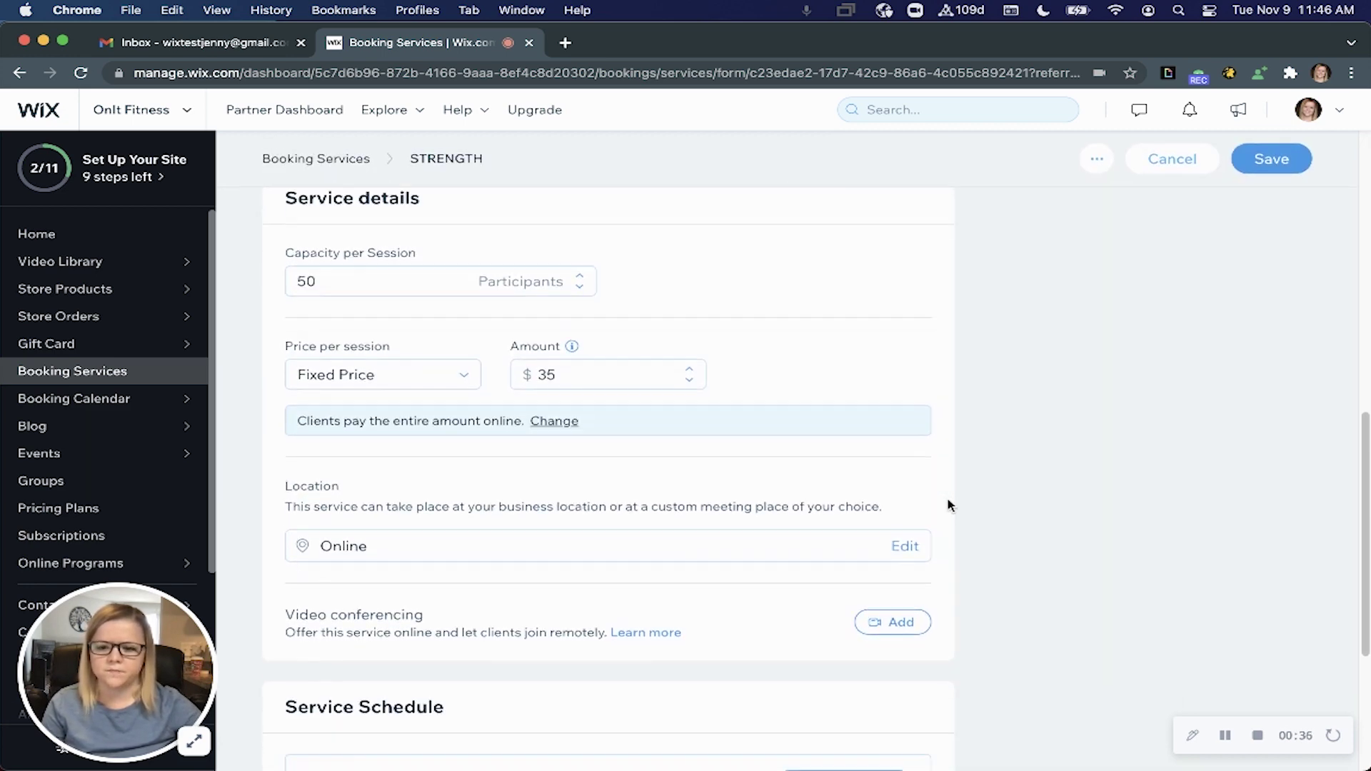
{"action": "scroll", "coordinate": [950, 504], "scroll_direction": "down", "scroll_amount": 2}
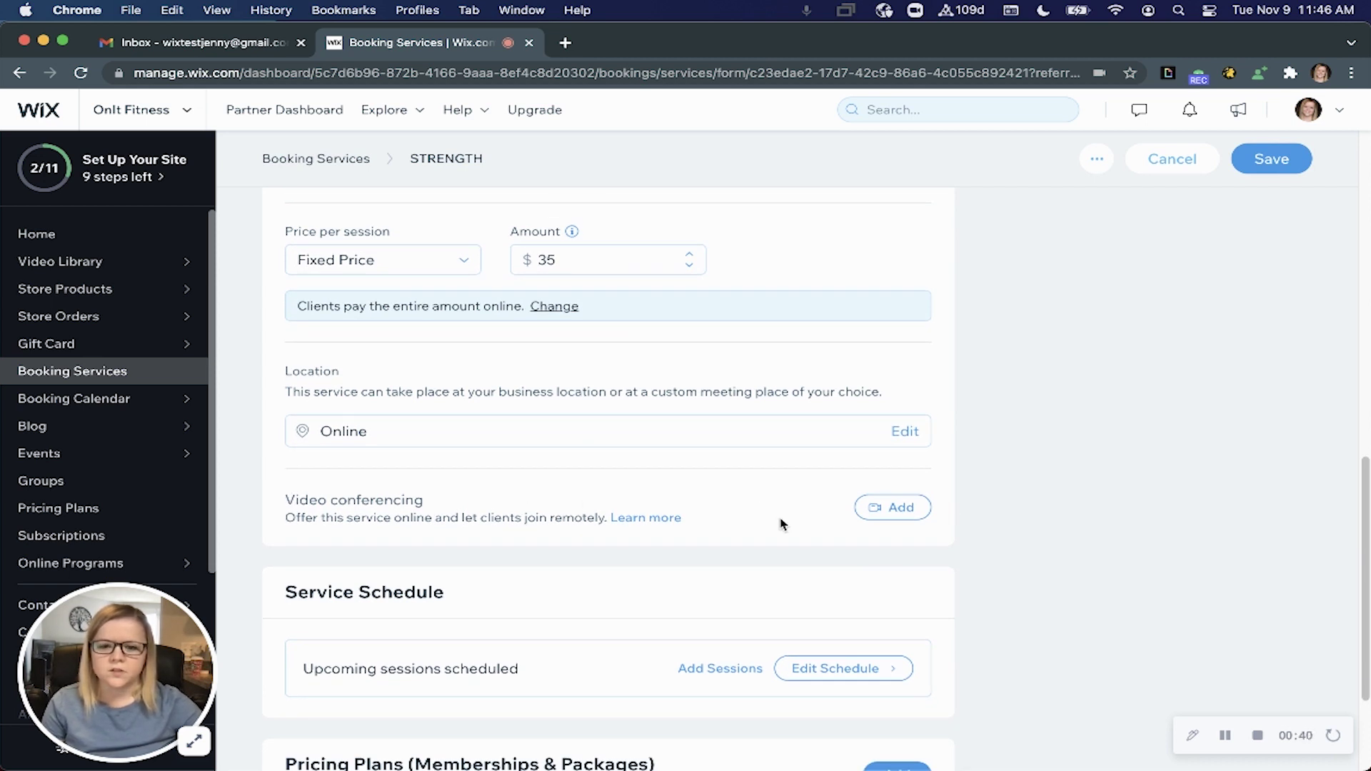
{"action": "left_click", "coordinate": [919, 515]}
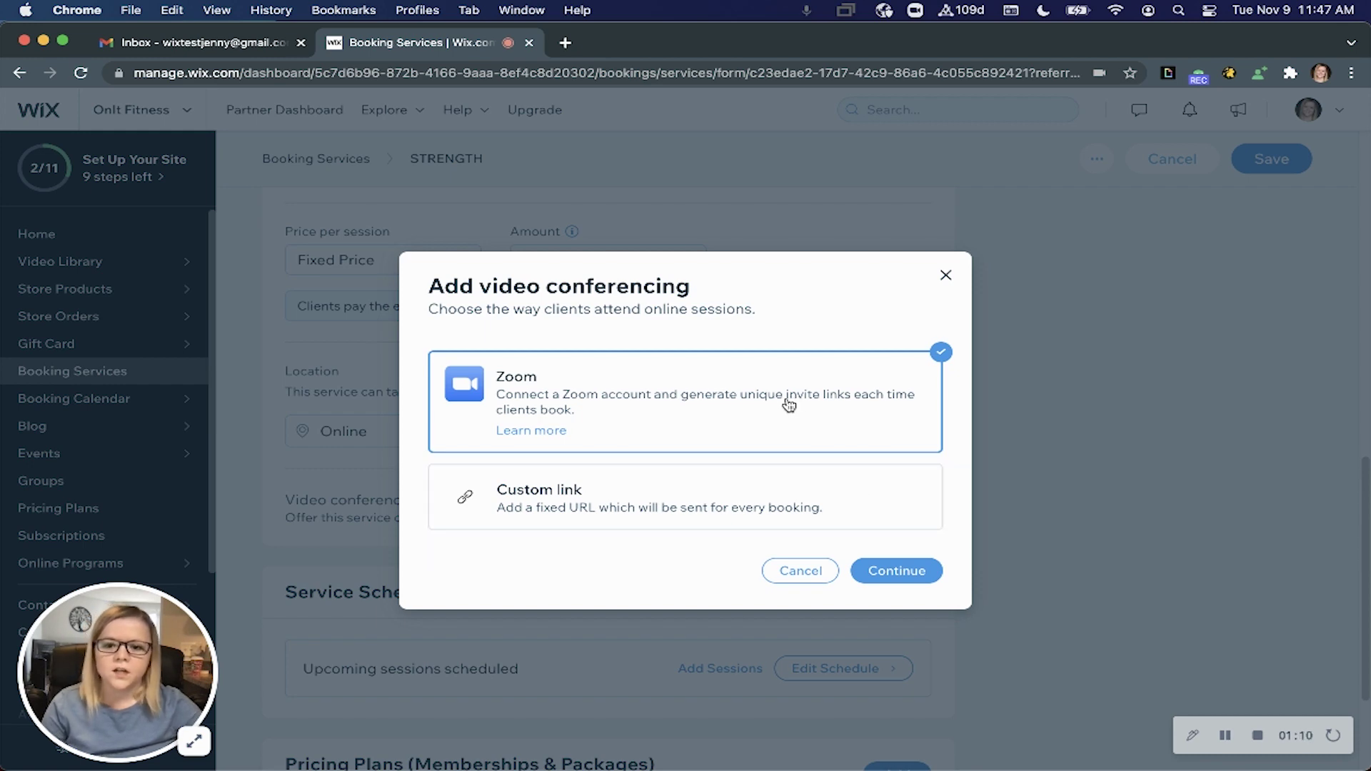
{"action": "left_click", "coordinate": [897, 571]}
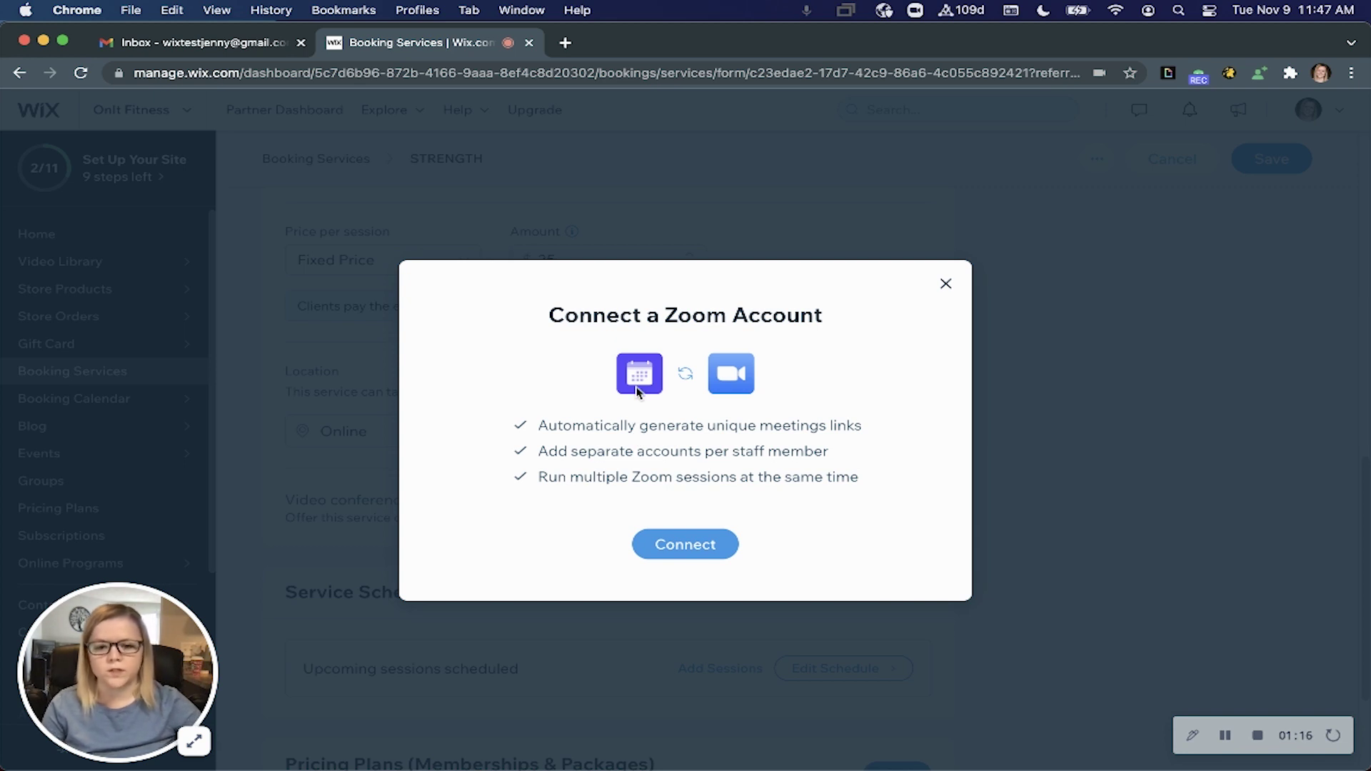
{"action": "left_click", "coordinate": [710, 550]}
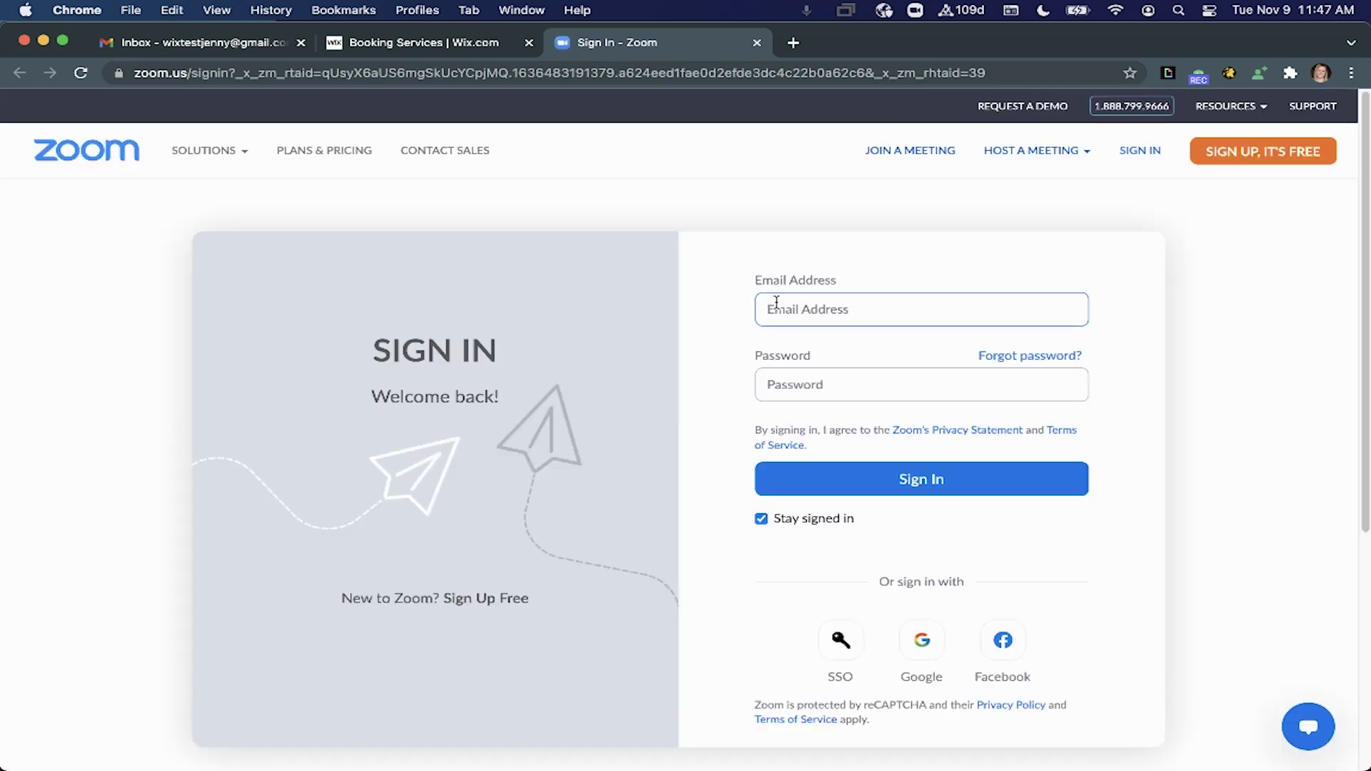
Sign in to Zoom with a Google account and authorize the Wix app.
{"action": "left_click", "coordinate": [934, 657]}
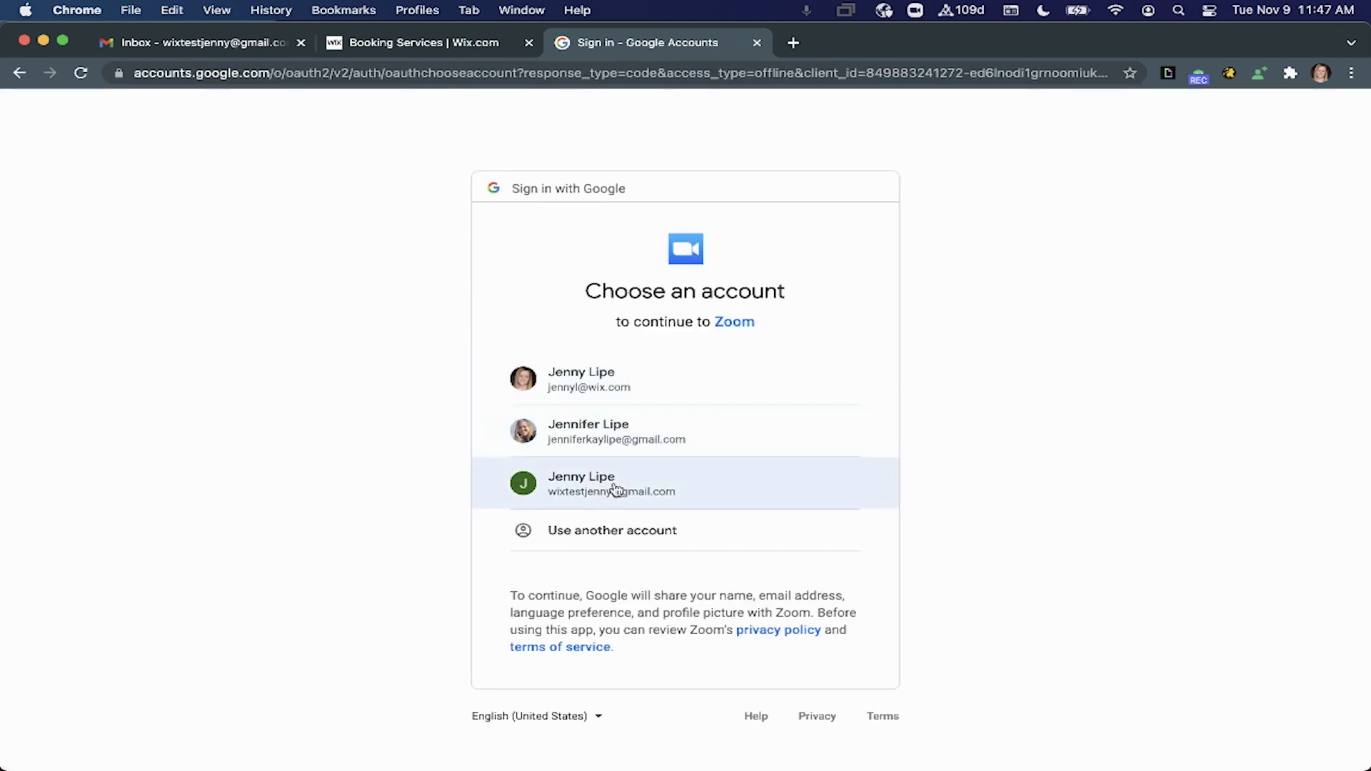
{"action": "left_click", "coordinate": [616, 485]}
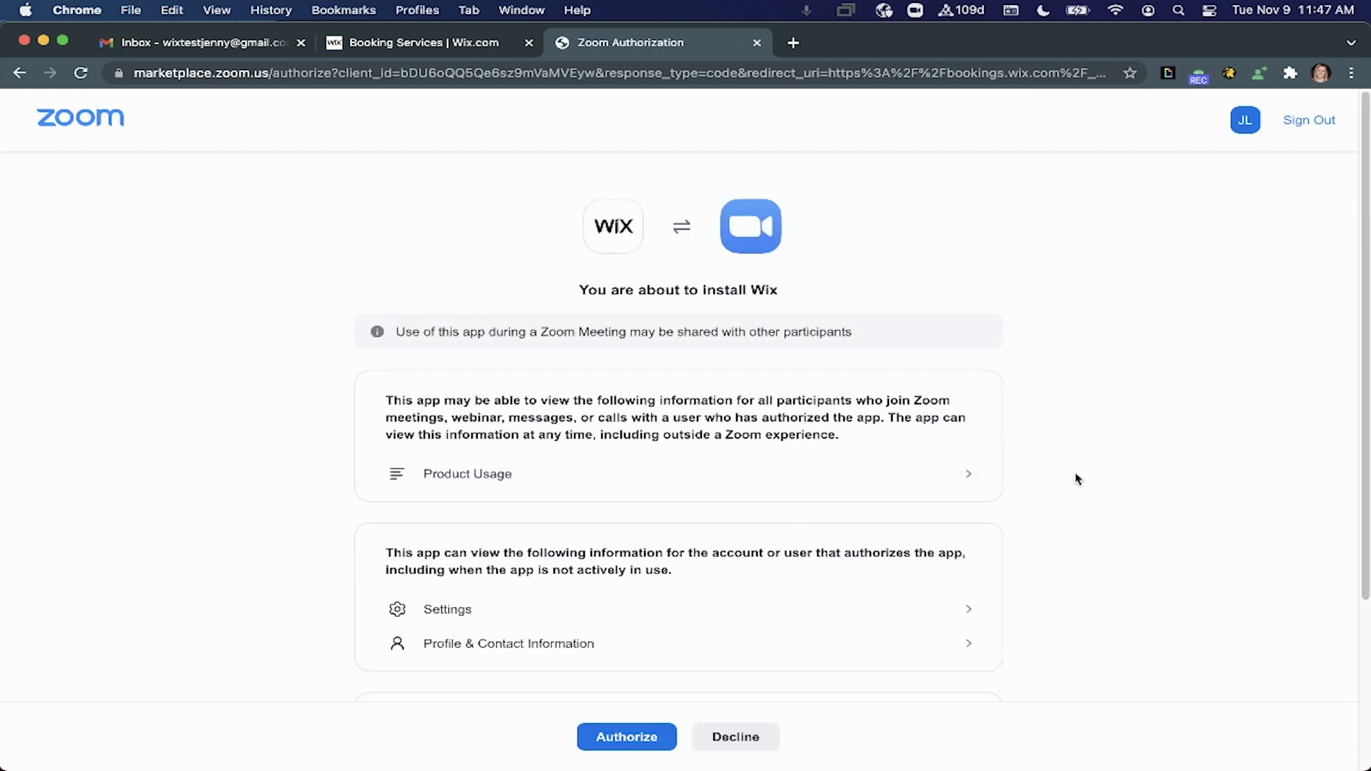
{"action": "scroll", "coordinate": [1077, 477], "scroll_direction": "down", "scroll_amount": 1}
{"action": "scroll", "coordinate": [642, 636], "scroll_direction": "down", "scroll_amount": 5}
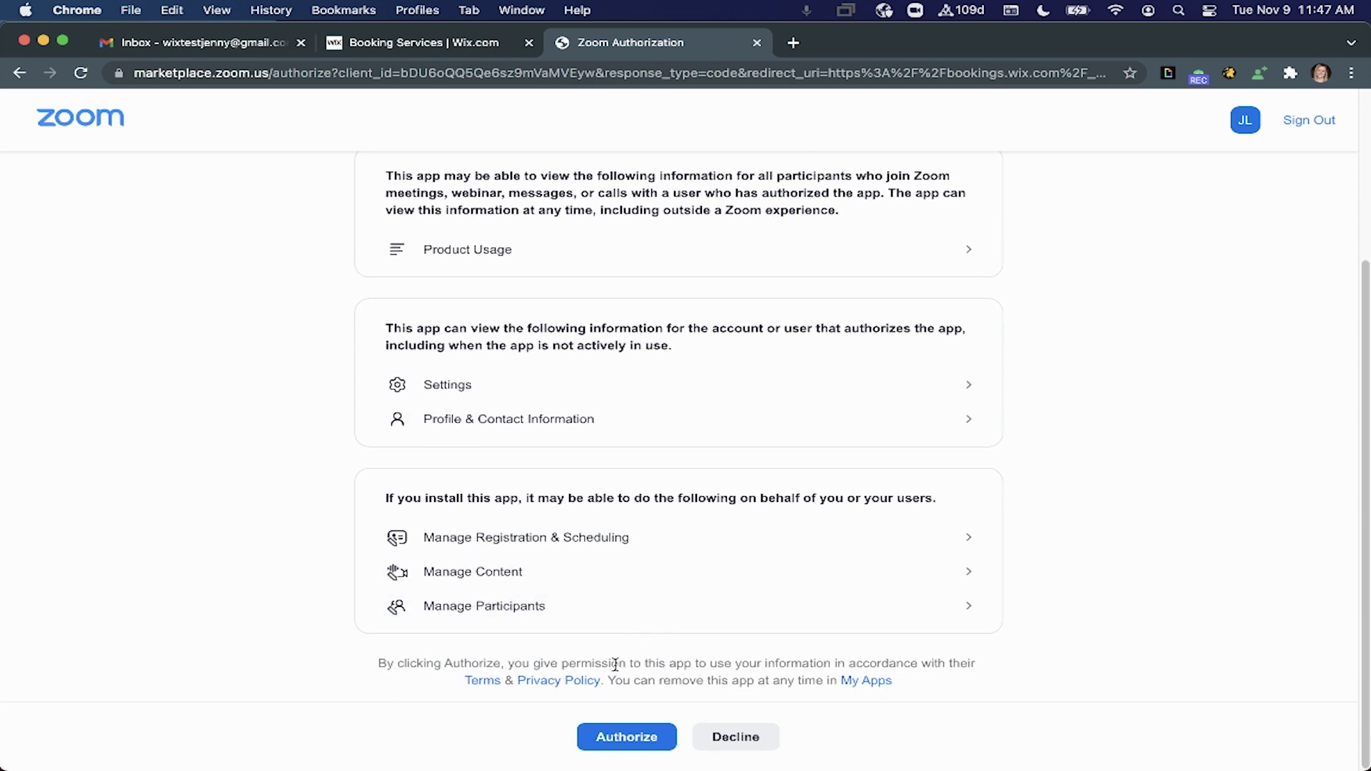
{"action": "left_click", "coordinate": [632, 740]}
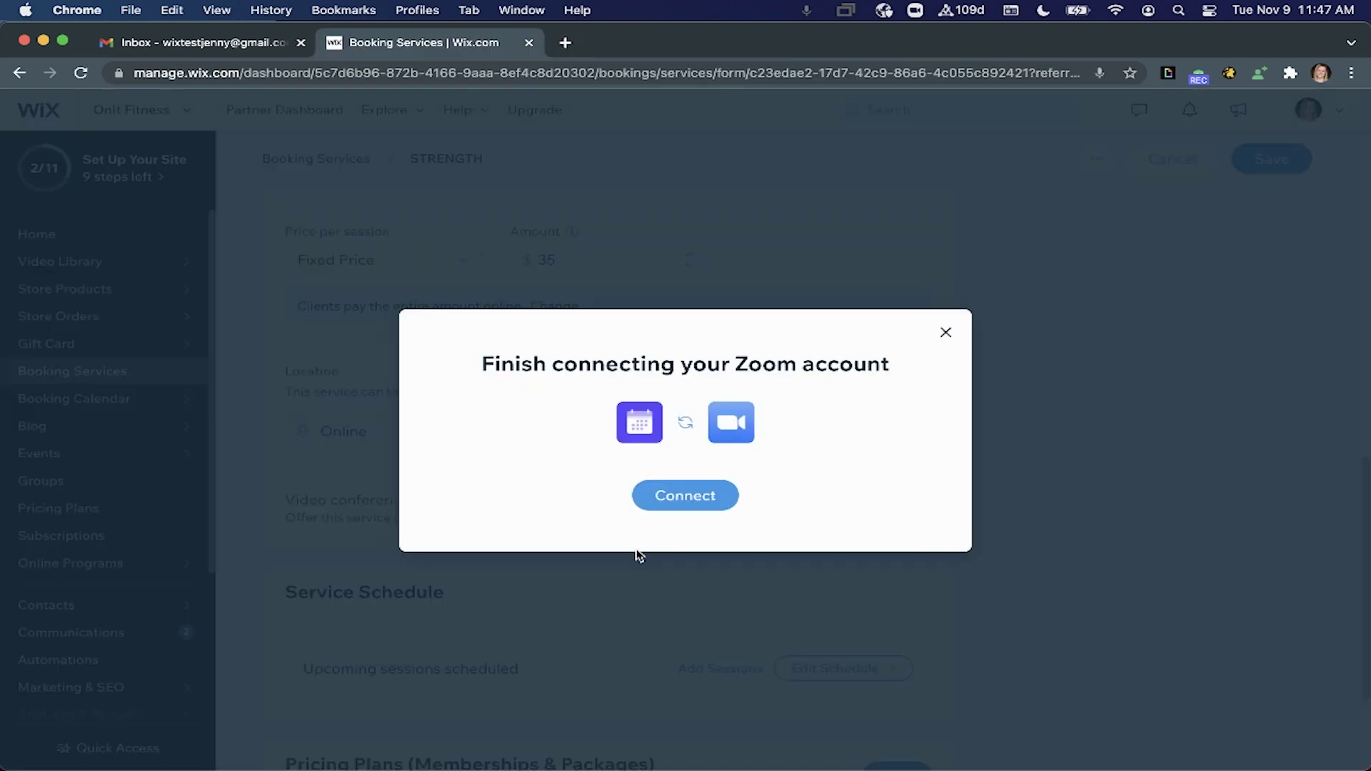
Confirm the Zoom connection, save the STRENGTH service and go to staff video conferencing settings.
{"action": "left_click", "coordinate": [696, 500]}
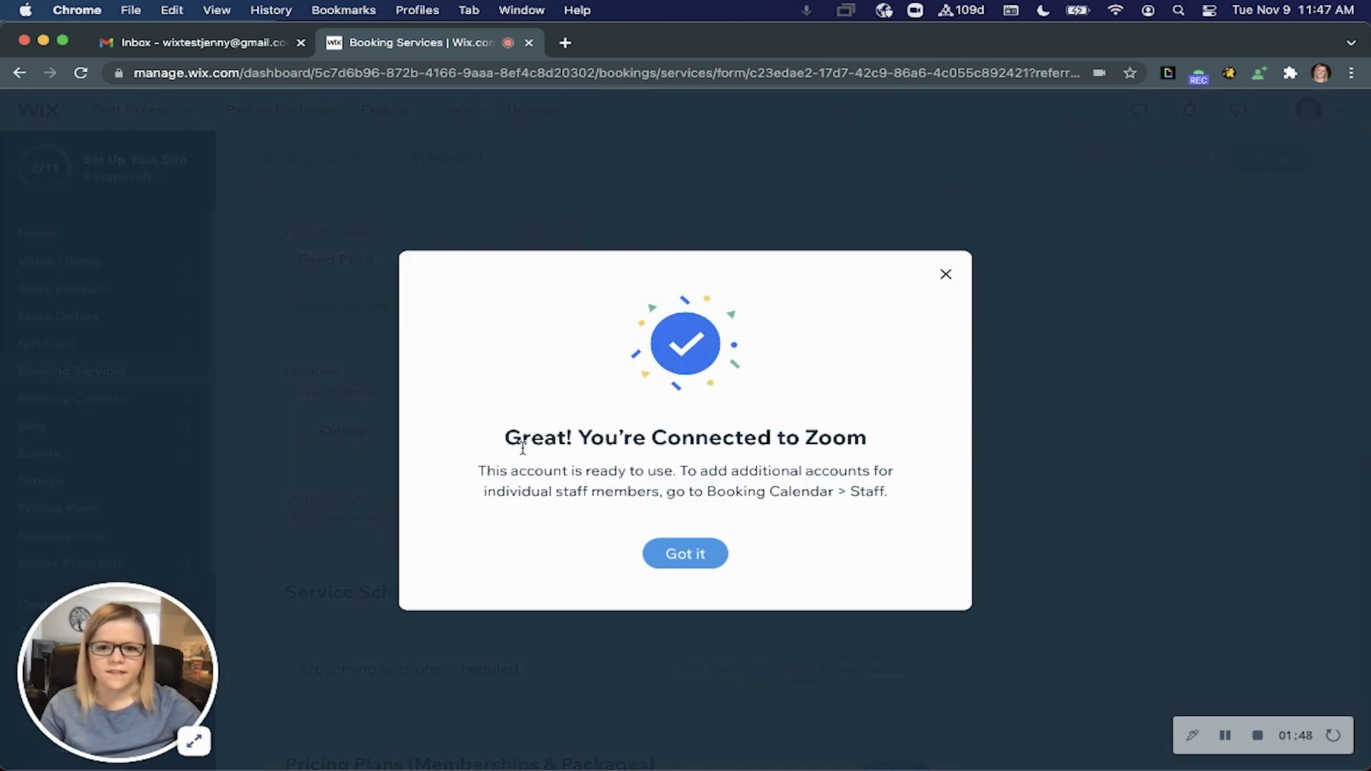
{"action": "left_click", "coordinate": [711, 565]}
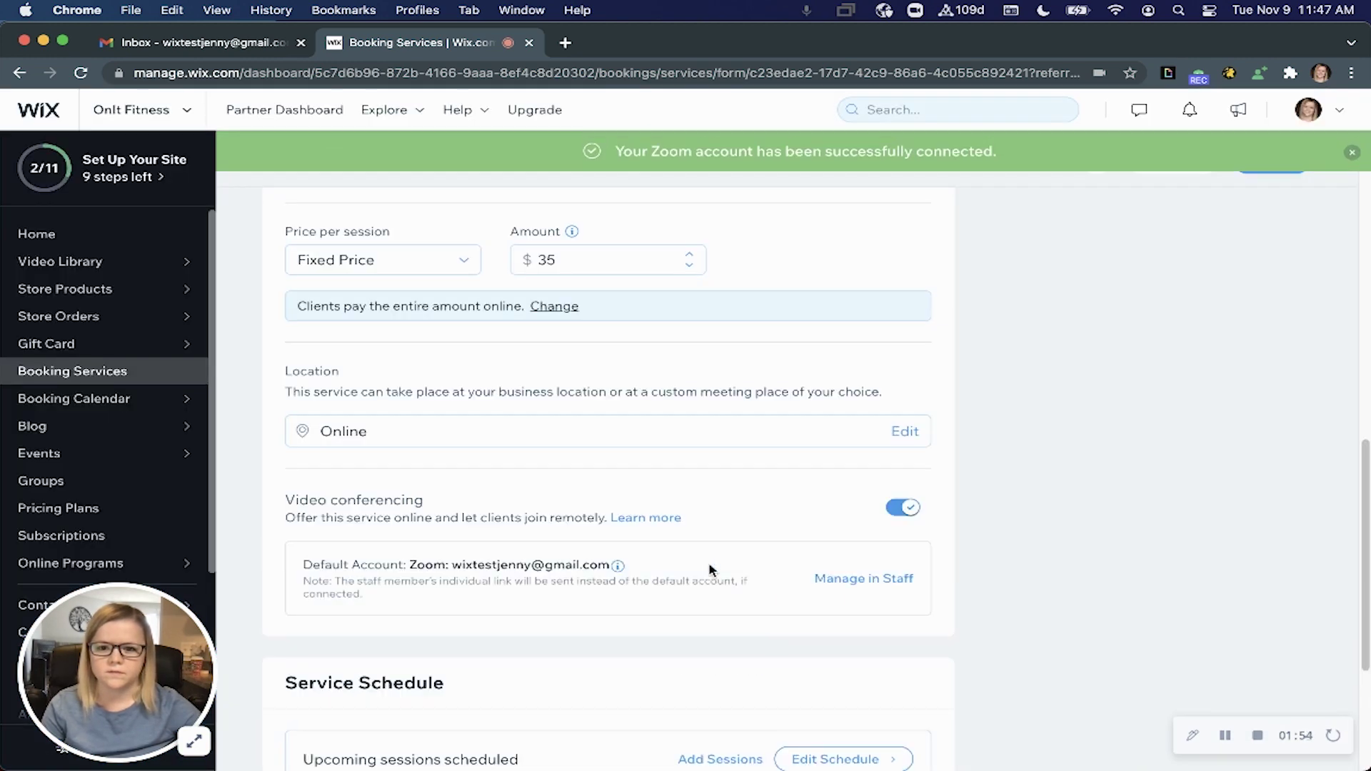
{"action": "scroll", "coordinate": [714, 562], "scroll_direction": "down", "scroll_amount": 2}
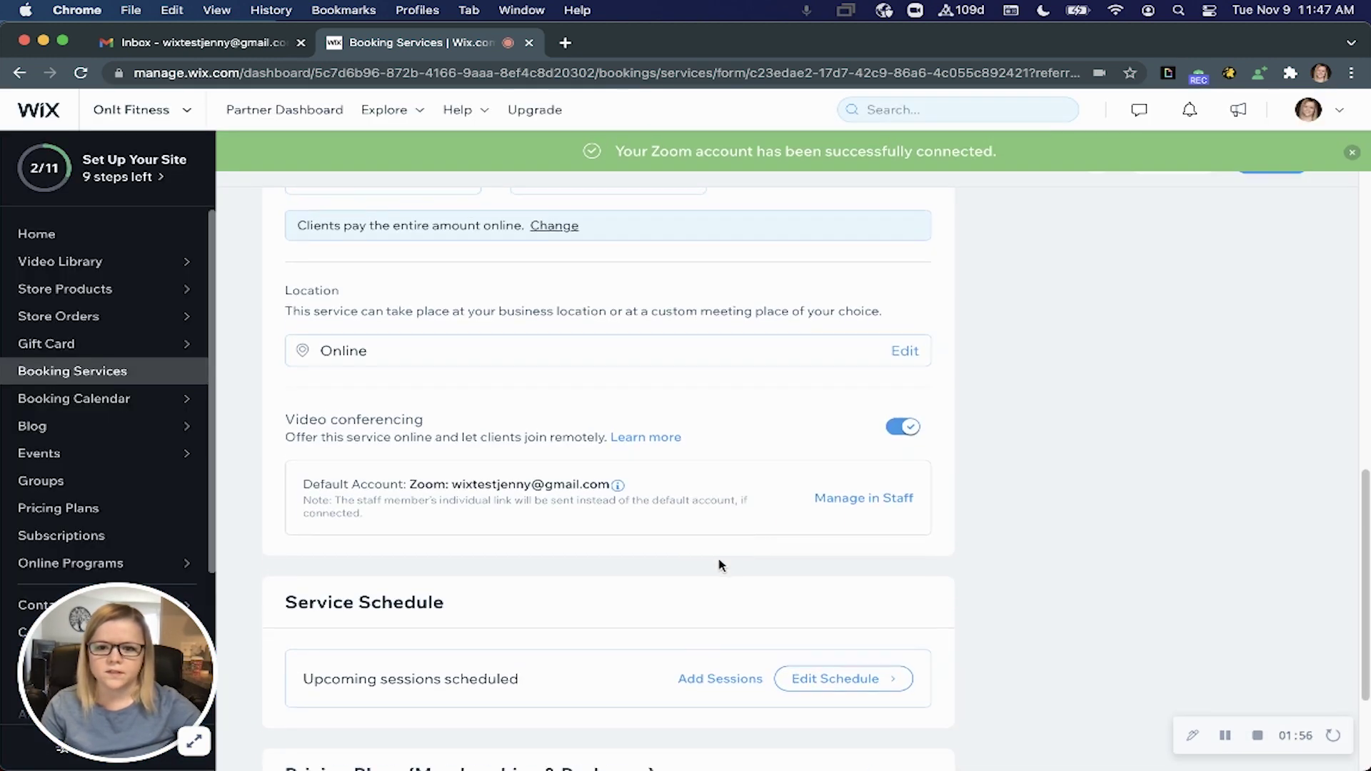
{"action": "left_click", "coordinate": [900, 503]}
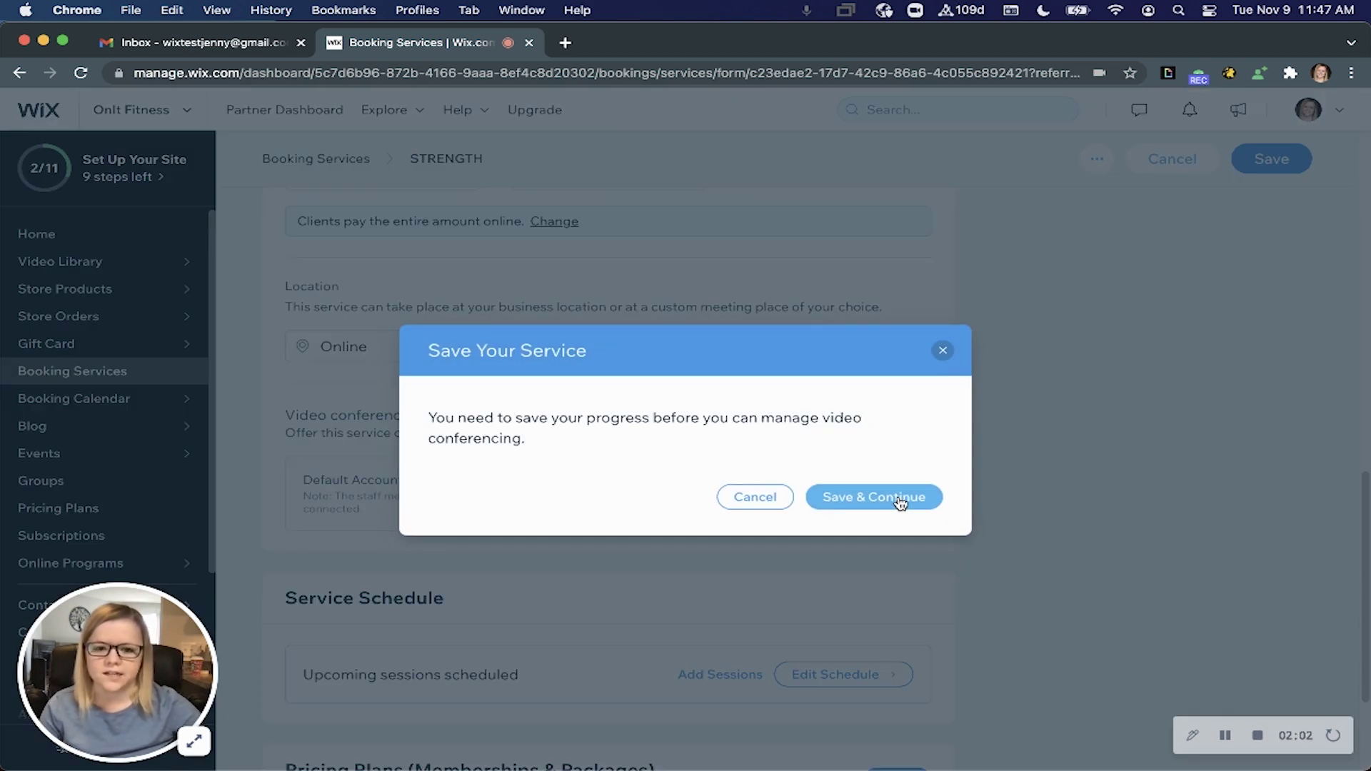
{"action": "left_click", "coordinate": [874, 504]}
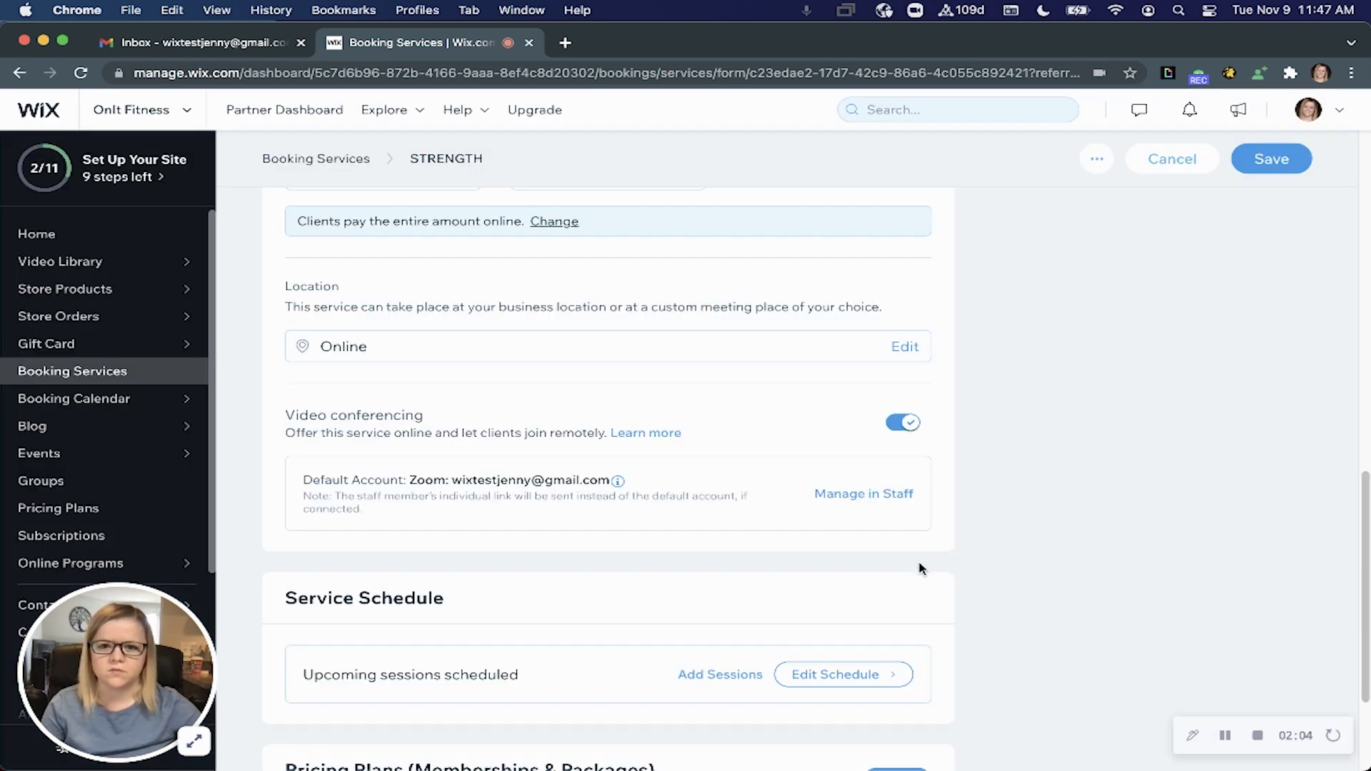
{"action": "left_click", "coordinate": [889, 496]}
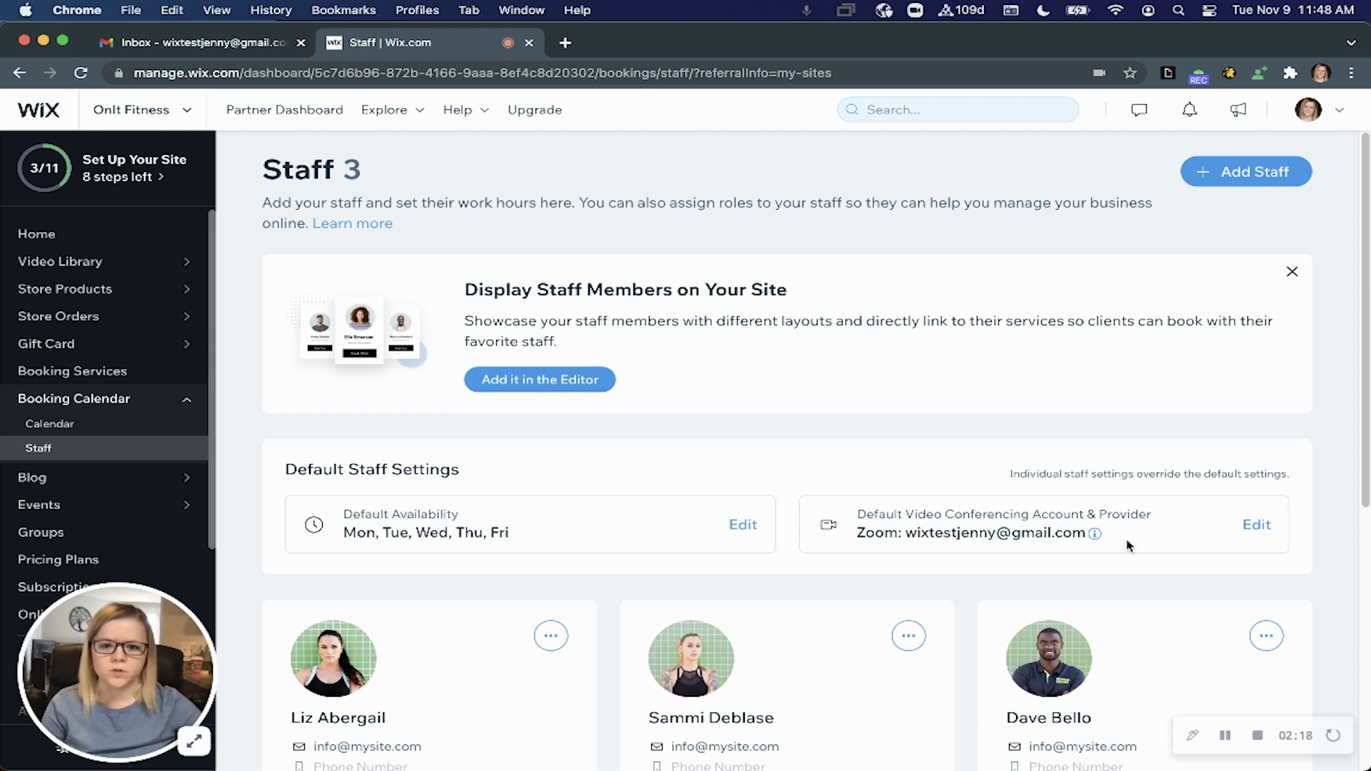
Open Edit Info for the first staff member on the Staff page.
{"action": "scroll", "coordinate": [1128, 547], "scroll_direction": "down", "scroll_amount": 1}
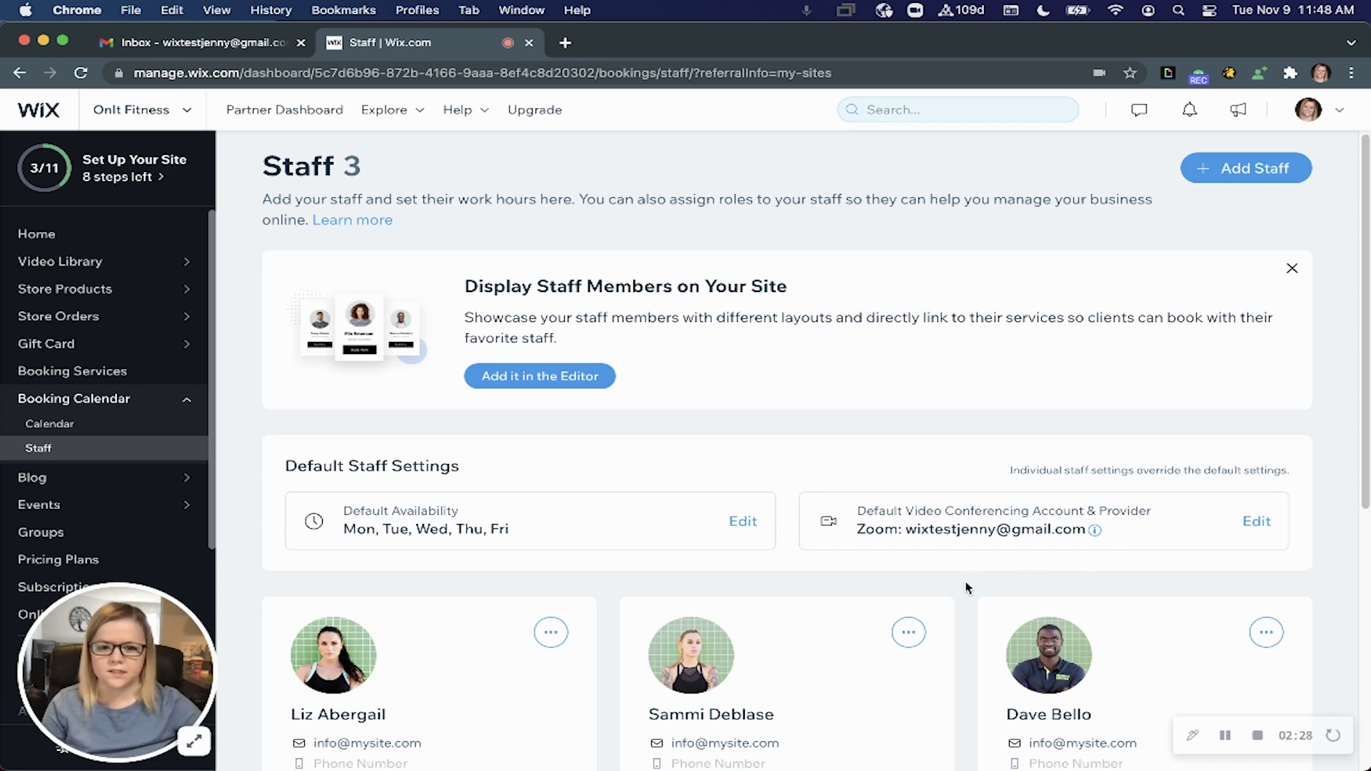
{"action": "scroll", "coordinate": [968, 588], "scroll_direction": "down", "scroll_amount": 1}
{"action": "scroll", "coordinate": [967, 587], "scroll_direction": "down", "scroll_amount": 3}
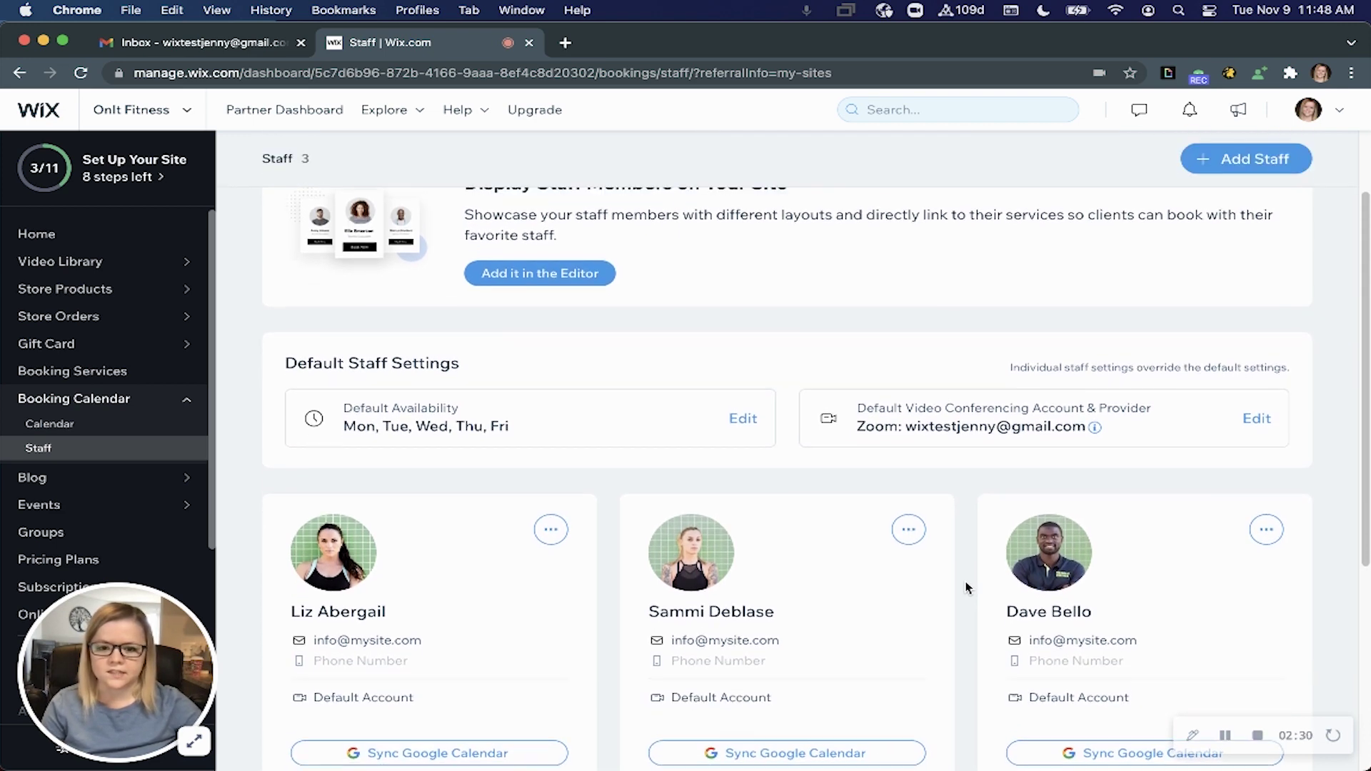
{"action": "scroll", "coordinate": [967, 587], "scroll_direction": "down", "scroll_amount": 2}
{"action": "scroll", "coordinate": [968, 587], "scroll_direction": "down", "scroll_amount": 1}
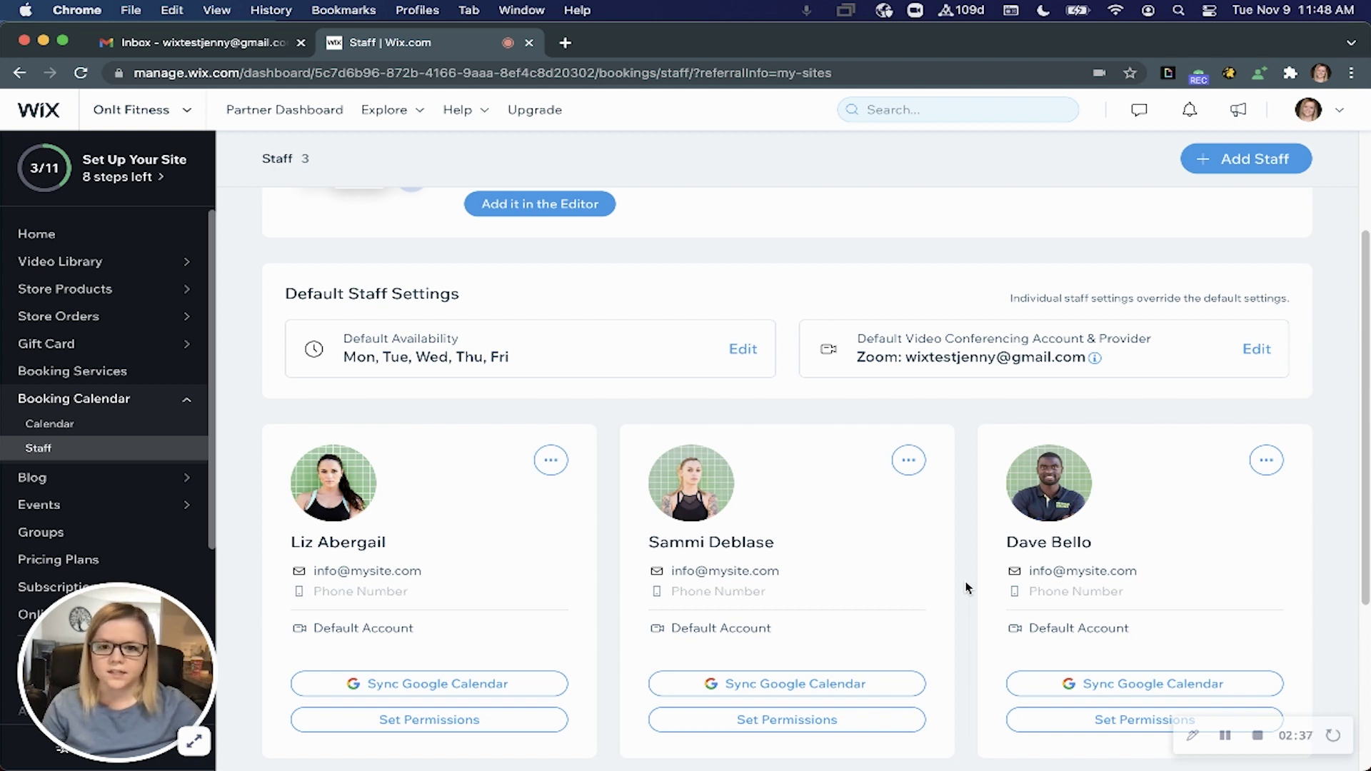
{"action": "mouse_move", "coordinate": [438, 557]}
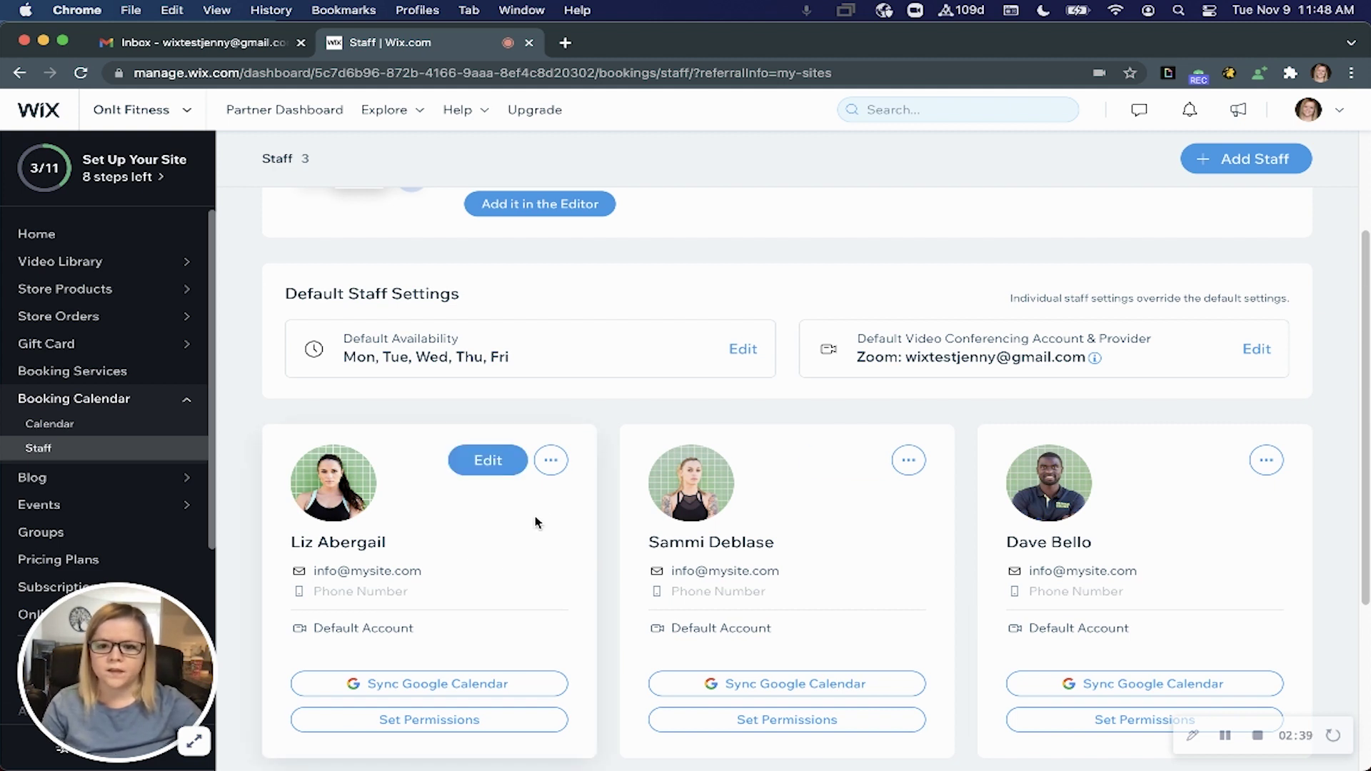
{"action": "left_click", "coordinate": [551, 465]}
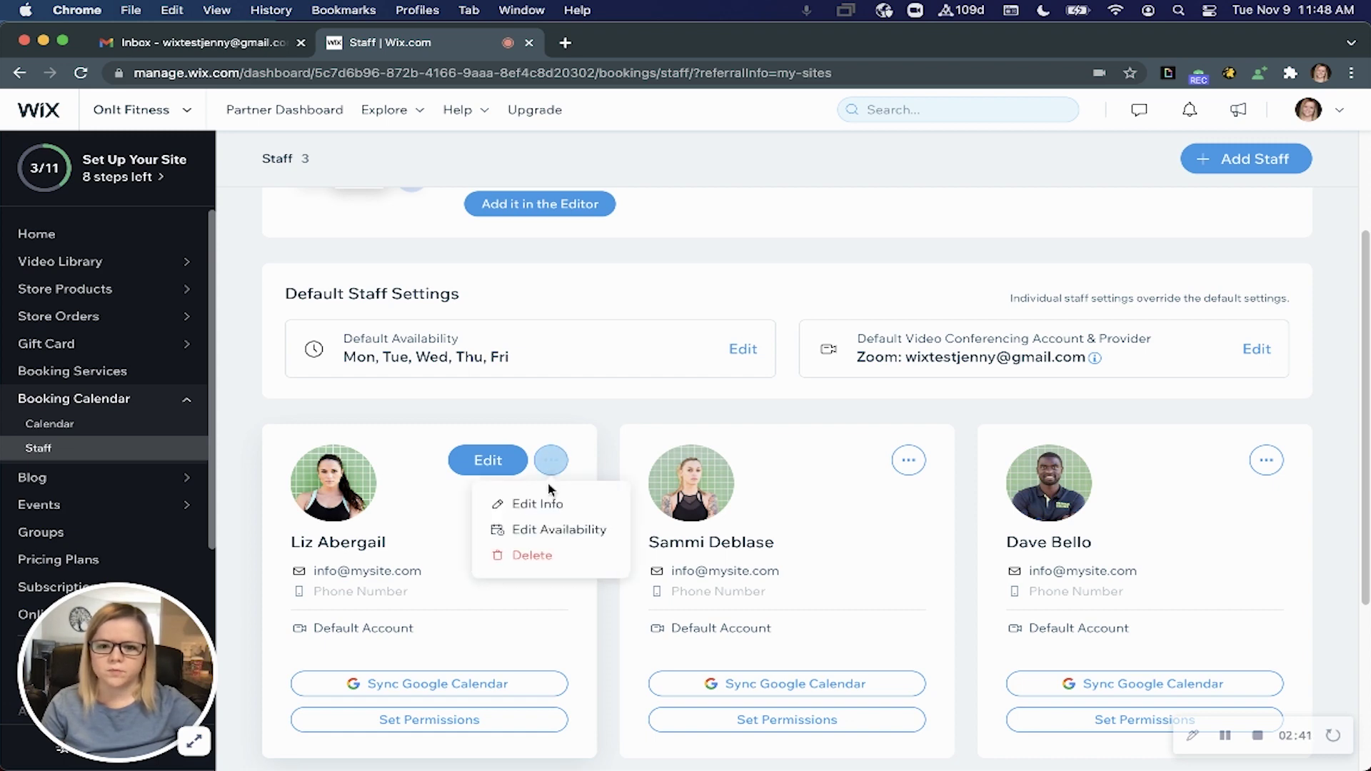
{"action": "left_click", "coordinate": [549, 505]}
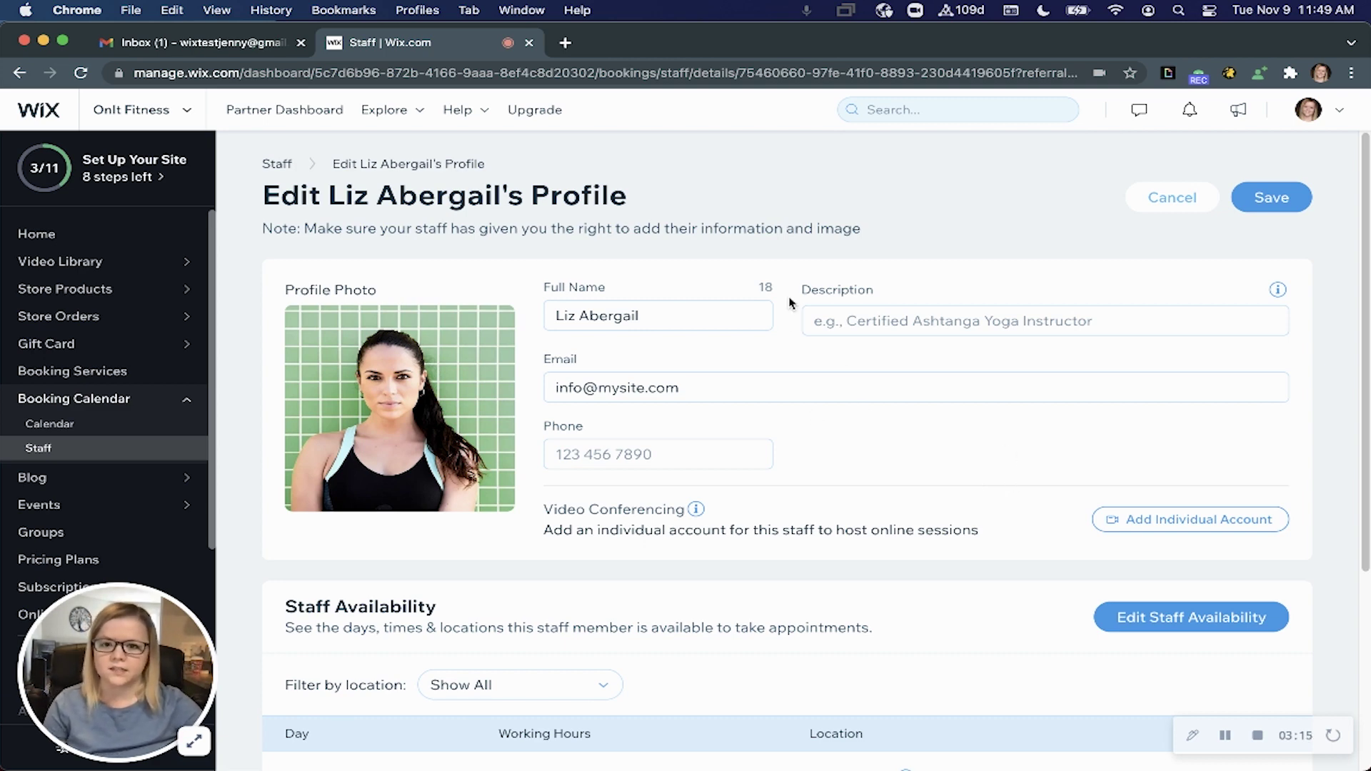
Switch to the Gmail inbox.
{"action": "left_click", "coordinate": [241, 51]}
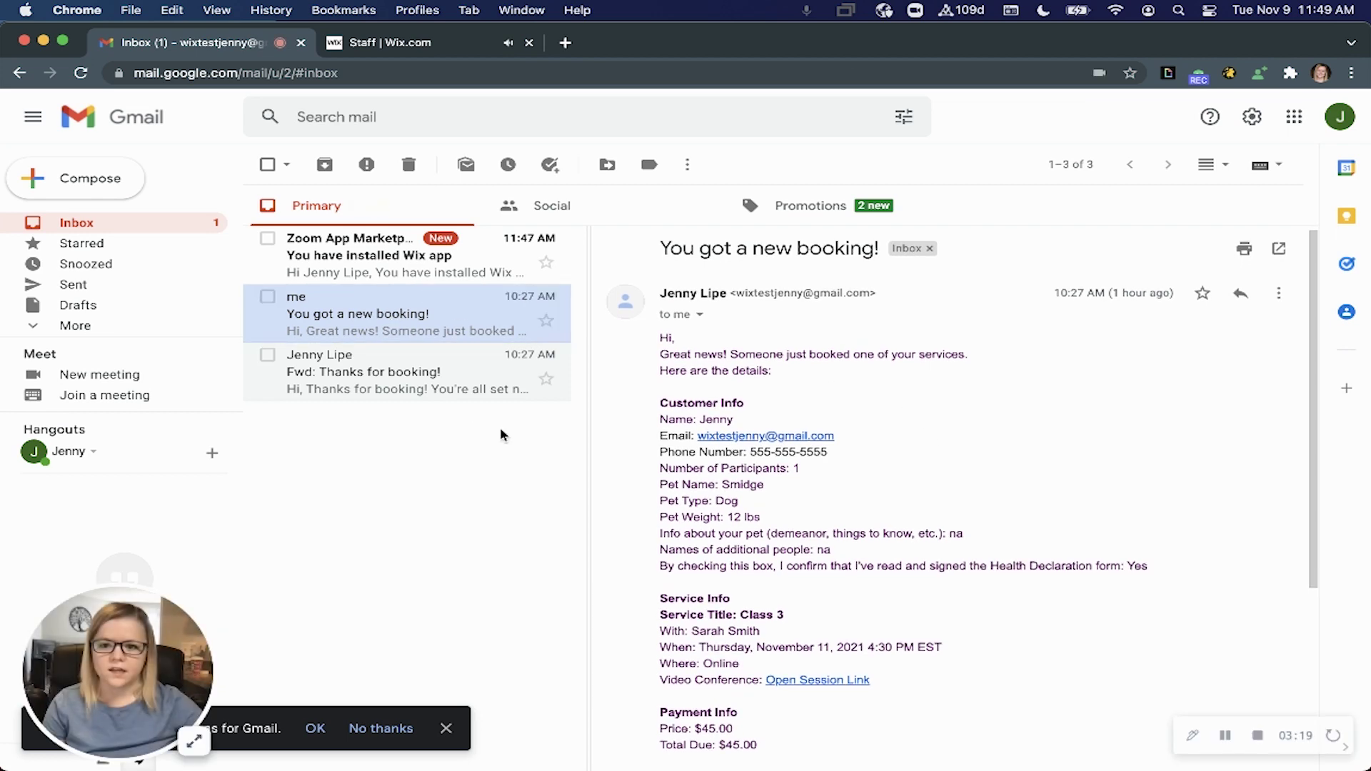
Check the 'Thanks for booking!' and 'You got a new booking!' emails for meeting links, then return to Wix.
{"action": "left_click", "coordinate": [331, 385]}
{"action": "scroll", "coordinate": [947, 464], "scroll_direction": "down", "scroll_amount": 1}
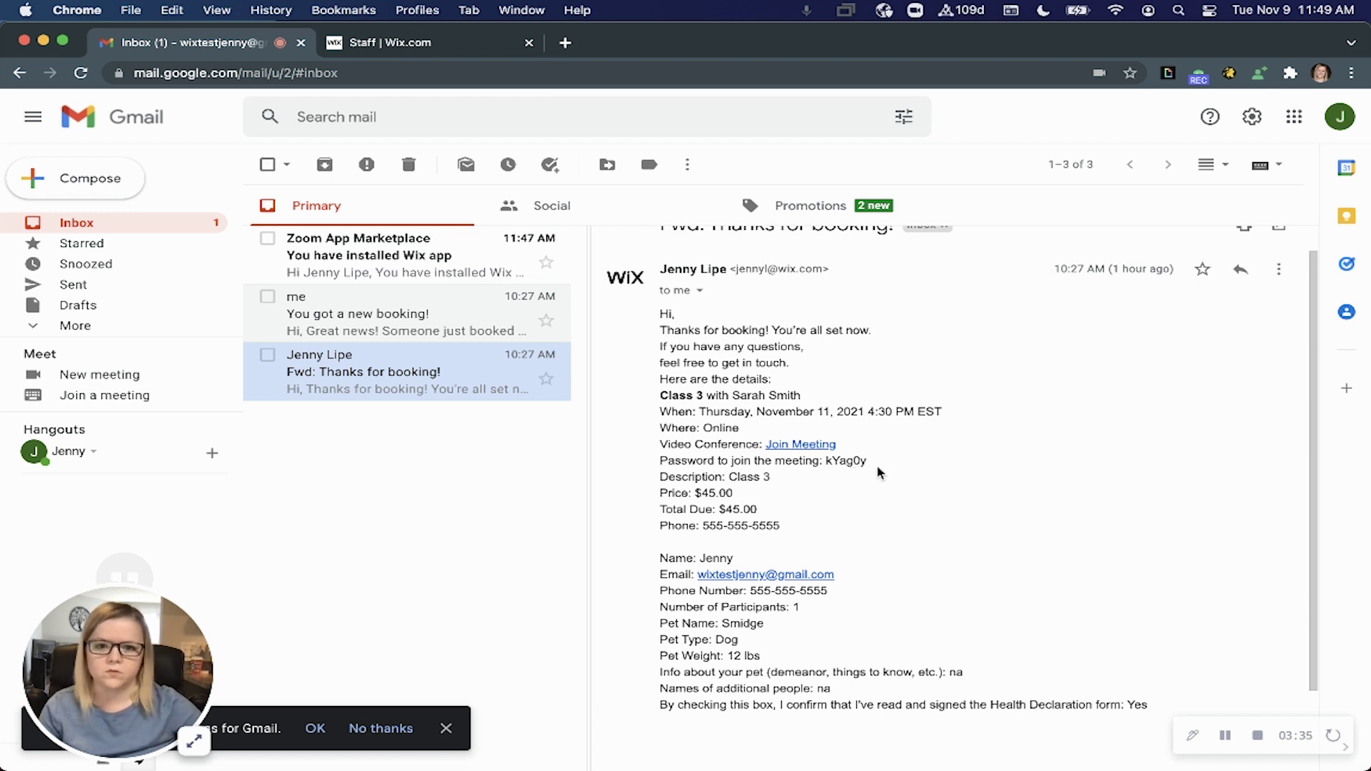
{"action": "left_click", "coordinate": [362, 333]}
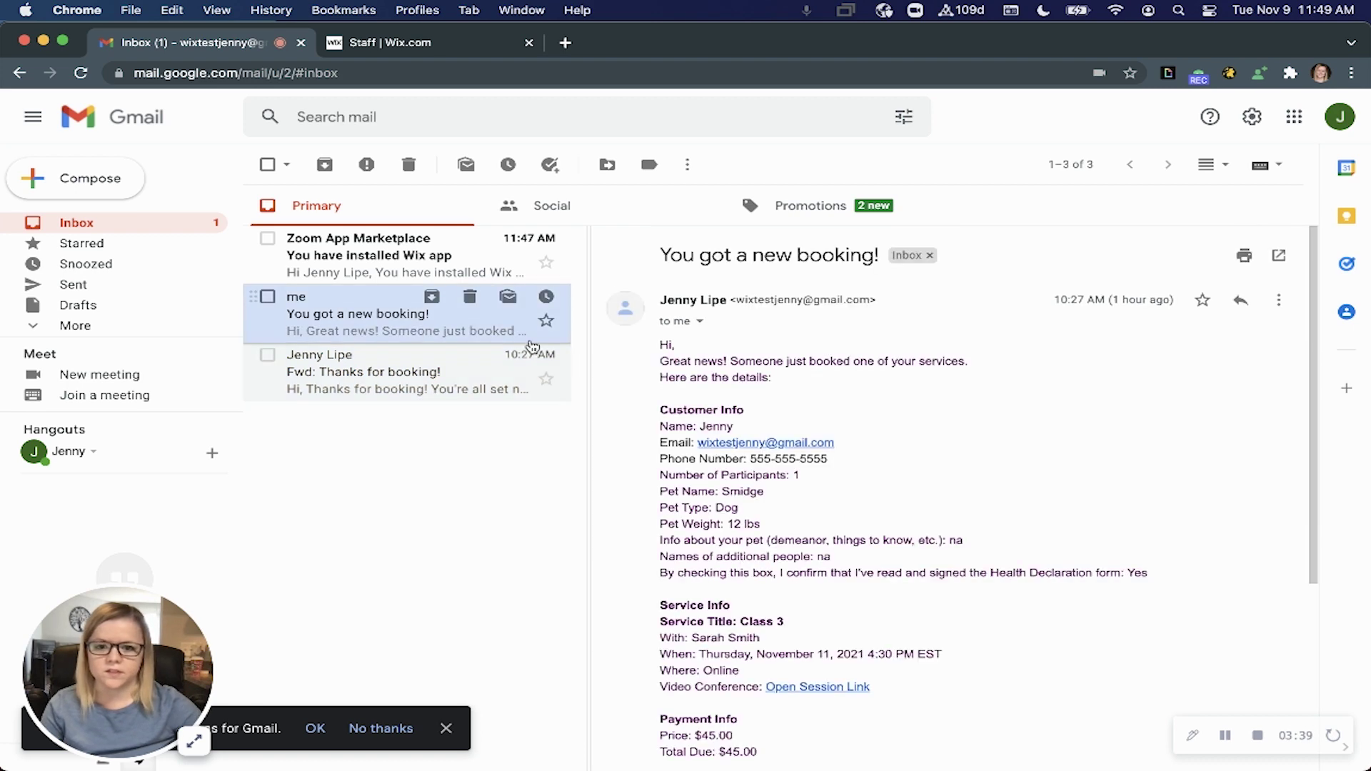
{"action": "scroll", "coordinate": [883, 500], "scroll_direction": "down", "scroll_amount": 1}
{"action": "scroll", "coordinate": [883, 500], "scroll_direction": "down", "scroll_amount": 1}
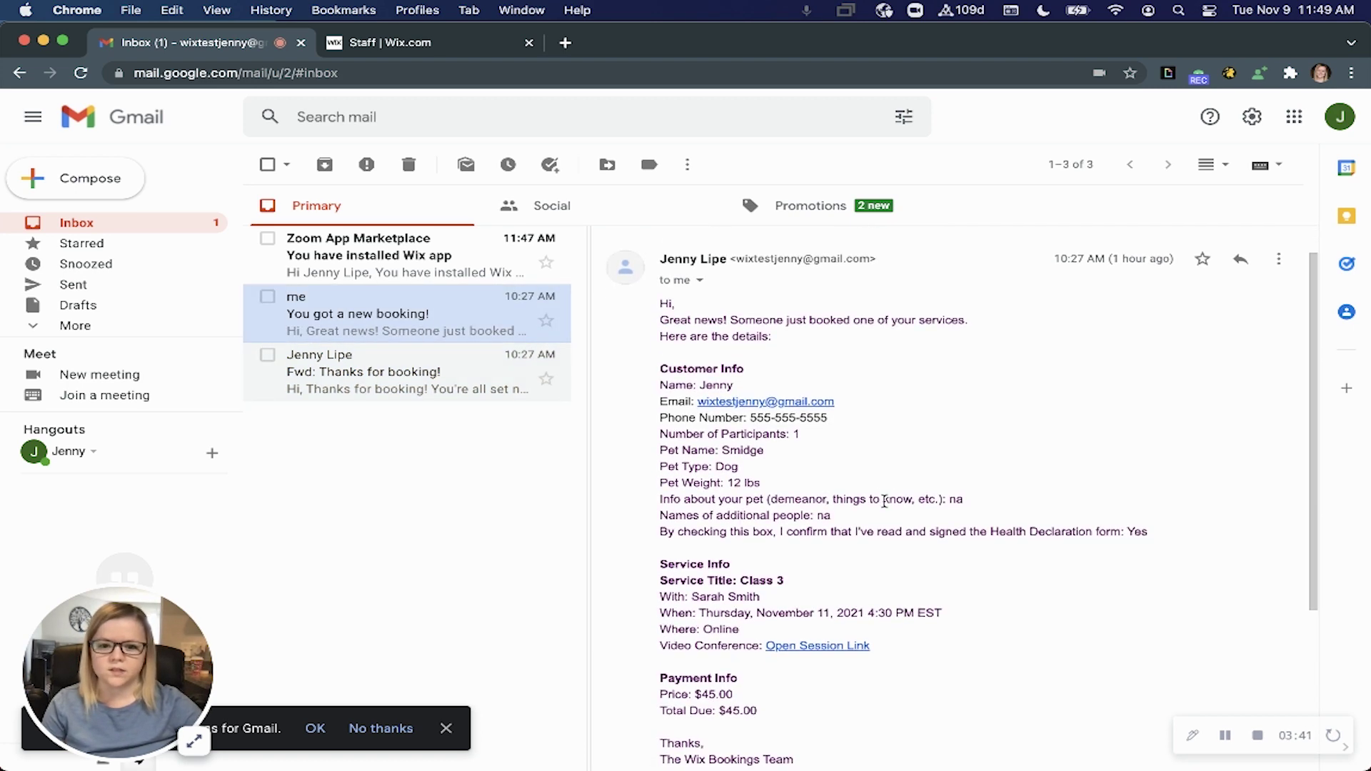
{"action": "scroll", "coordinate": [855, 471], "scroll_direction": "down", "scroll_amount": 4}
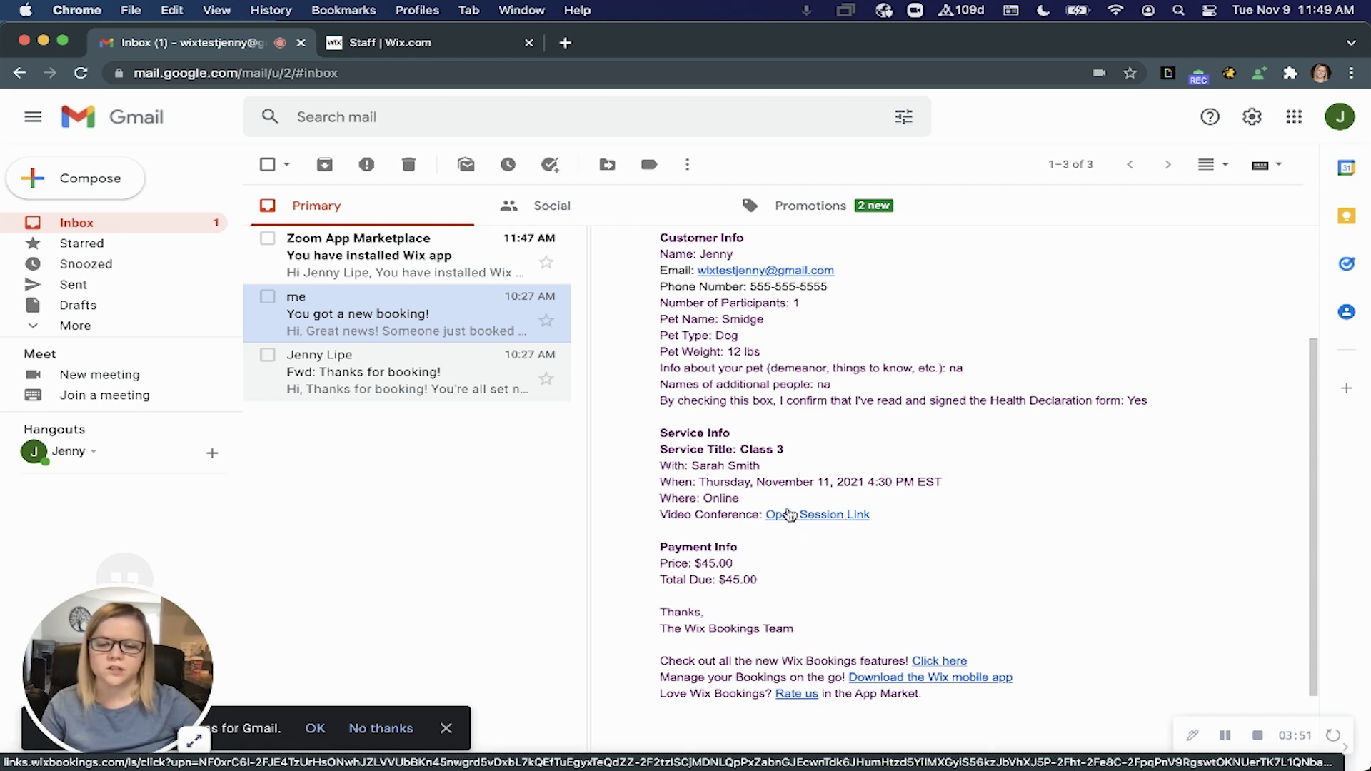
{"action": "left_click", "coordinate": [450, 48]}
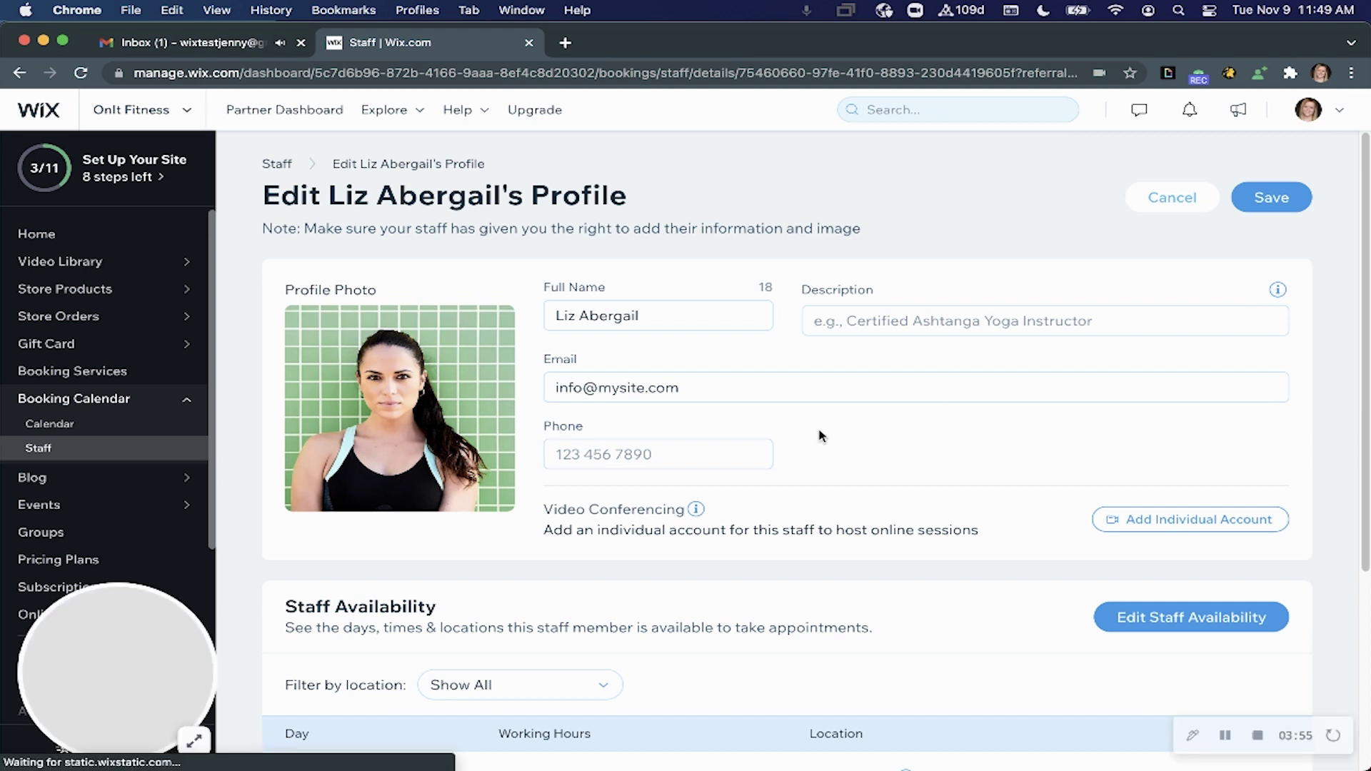